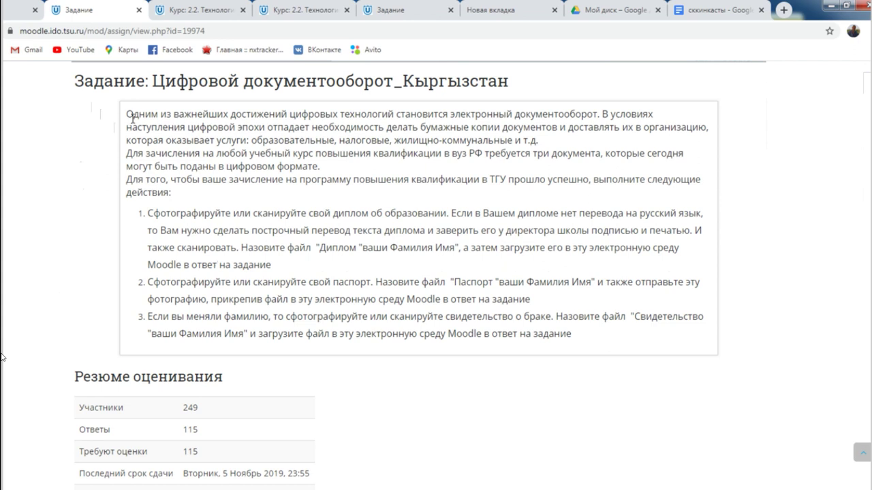
- Open the submissions list of the assignment Цифровой документооборот_Кыргызстан and bring up the first student's grading page
{"action": "left_click_drag", "start_coordinate": [132, 117], "coordinate": [150, 153]}
{"action": "scroll", "coordinate": [175, 206], "scroll_direction": "down", "scroll_amount": 2}
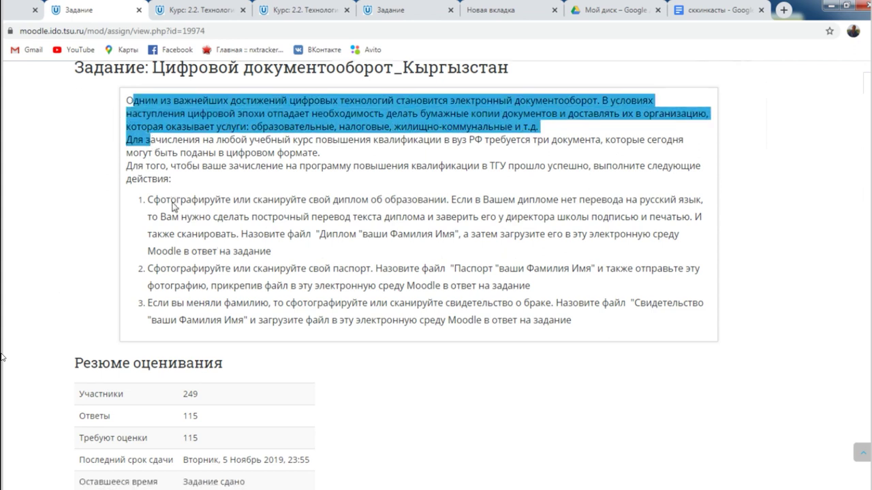
{"action": "left_click", "coordinate": [413, 414]}
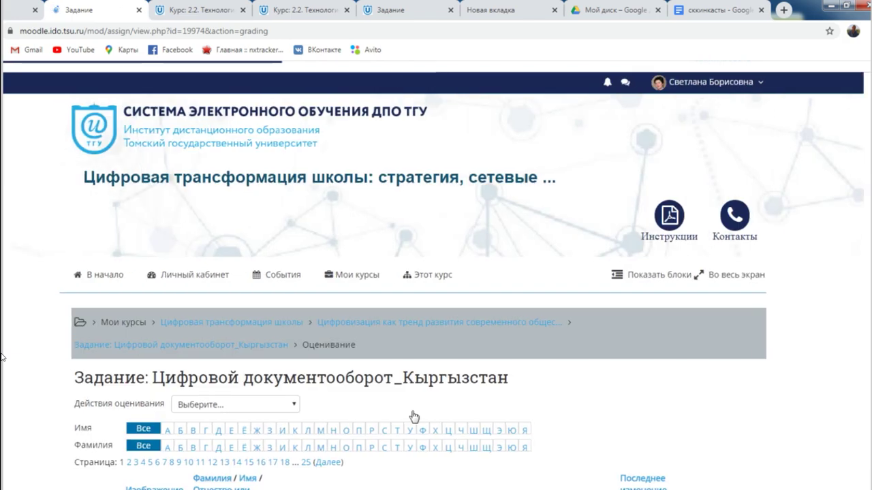
{"action": "scroll", "coordinate": [458, 427], "scroll_direction": "down", "scroll_amount": 1}
{"action": "scroll", "coordinate": [457, 428], "scroll_direction": "down", "scroll_amount": 2}
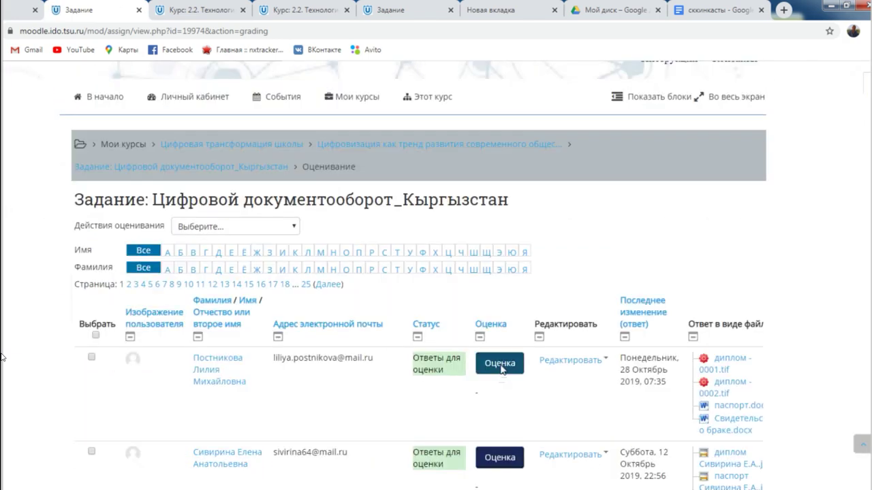
{"action": "left_click", "coordinate": [501, 364]}
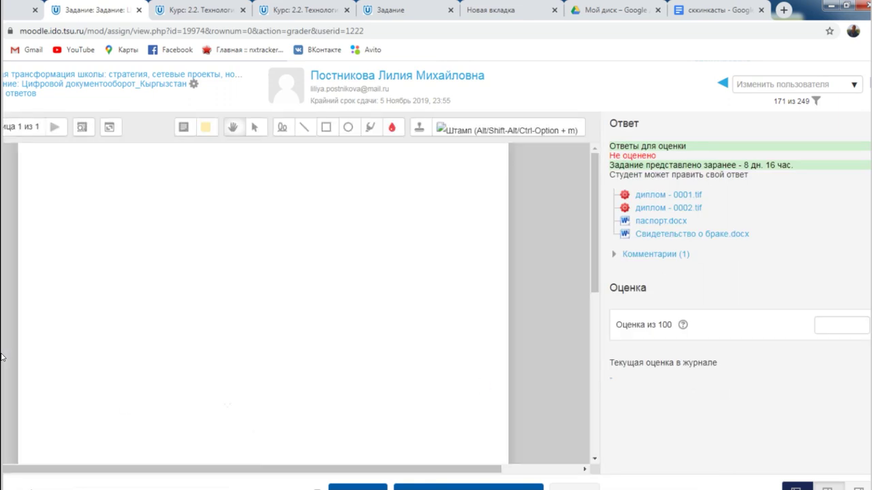
- Open the form for a new Задание activity in course 2.2 and examine its Оценка settings
{"action": "left_click", "coordinate": [189, 10]}
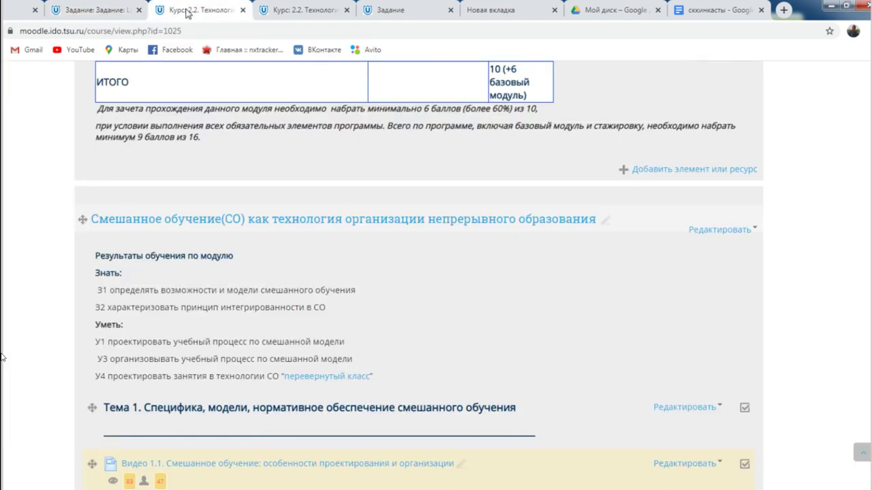
{"action": "left_click", "coordinate": [660, 171]}
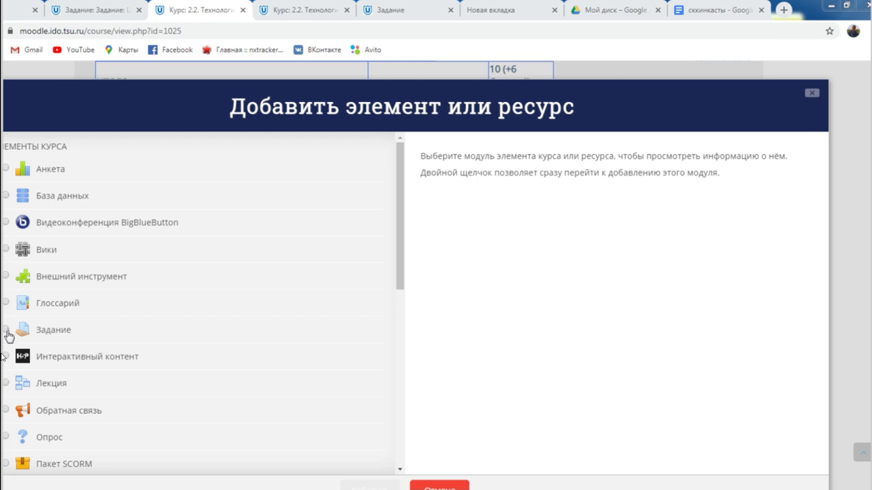
{"action": "left_click", "coordinate": [6, 330]}
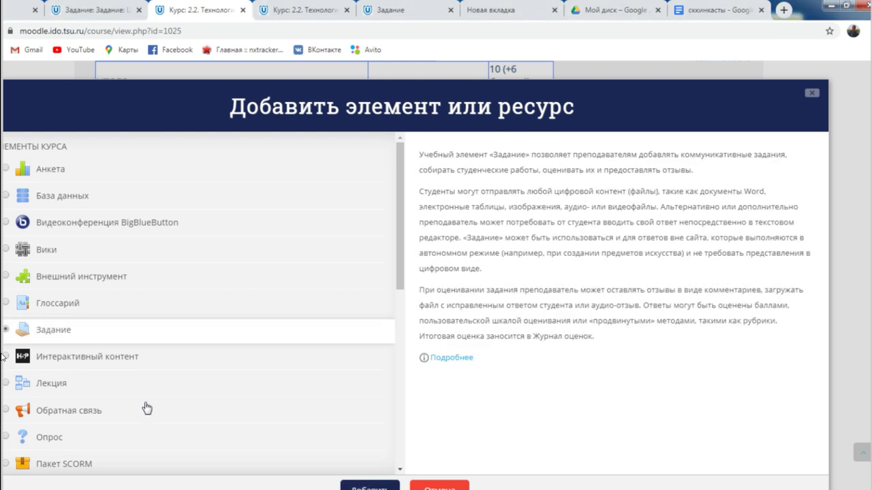
{"action": "left_click", "coordinate": [379, 485]}
{"action": "scroll", "coordinate": [385, 473], "scroll_direction": "down", "scroll_amount": 13}
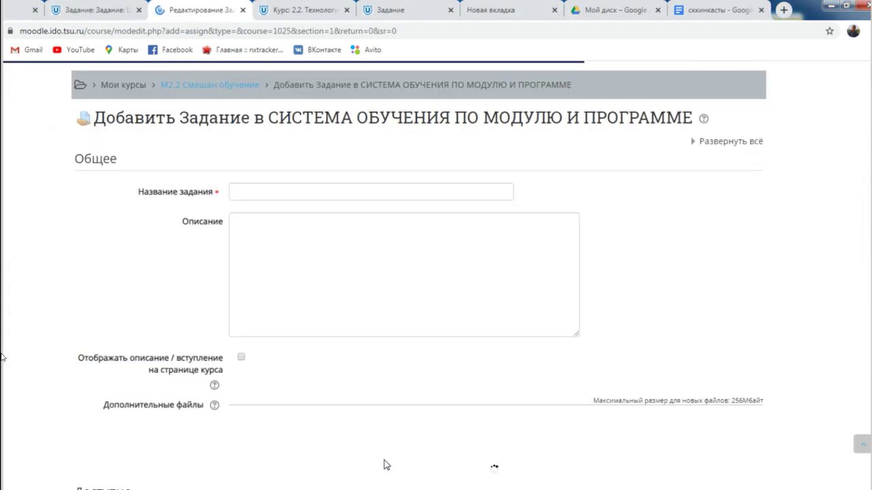
{"action": "scroll", "coordinate": [384, 455], "scroll_direction": "down", "scroll_amount": 4}
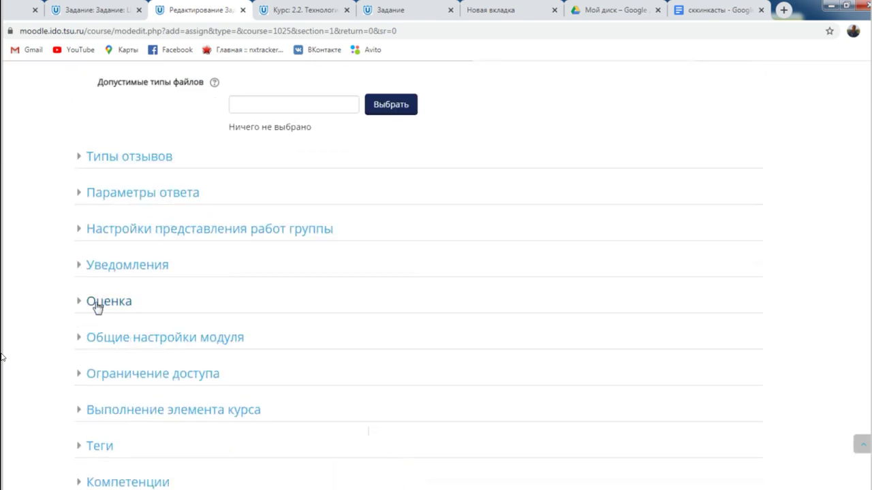
{"action": "left_click", "coordinate": [96, 307]}
{"action": "scroll", "coordinate": [401, 348], "scroll_direction": "down", "scroll_amount": 3}
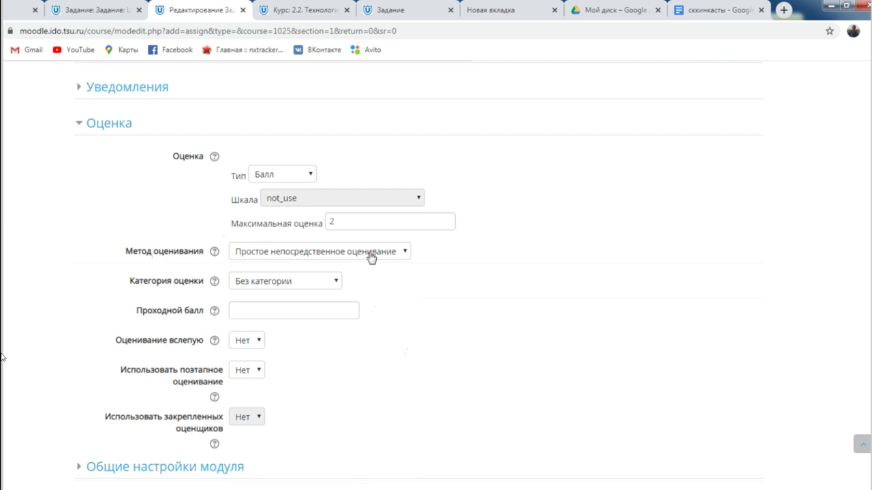
- Return to the student's grading page and inspect the grade field and the comment box under the submitted files
{"action": "left_click", "coordinate": [113, 15]}
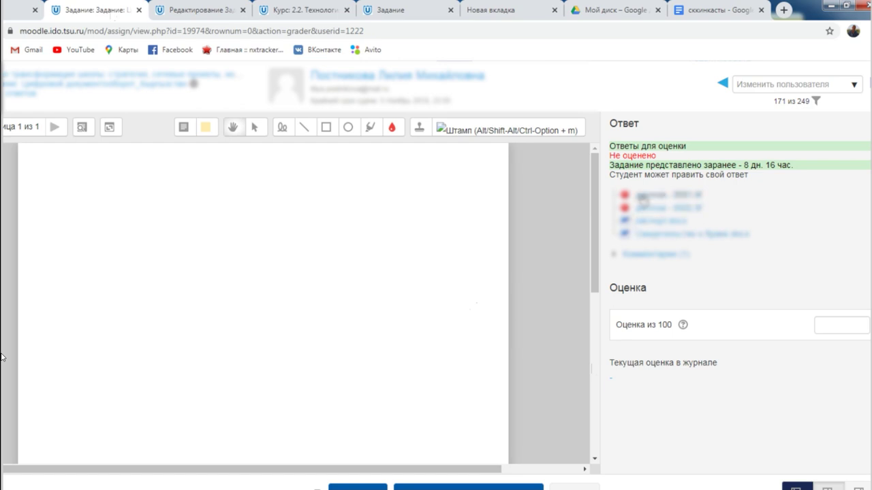
{"action": "left_click", "coordinate": [832, 325]}
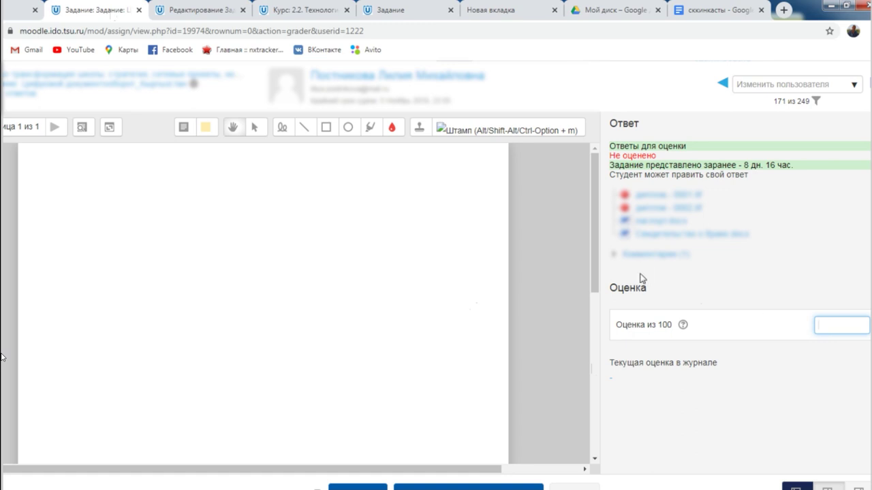
{"action": "left_click", "coordinate": [643, 256]}
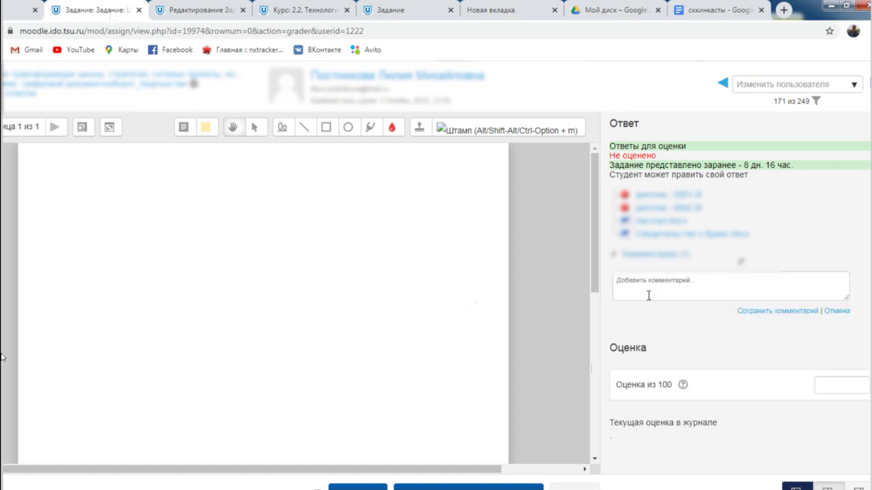
{"action": "left_click", "coordinate": [828, 384]}
{"action": "left_click", "coordinate": [655, 283]}
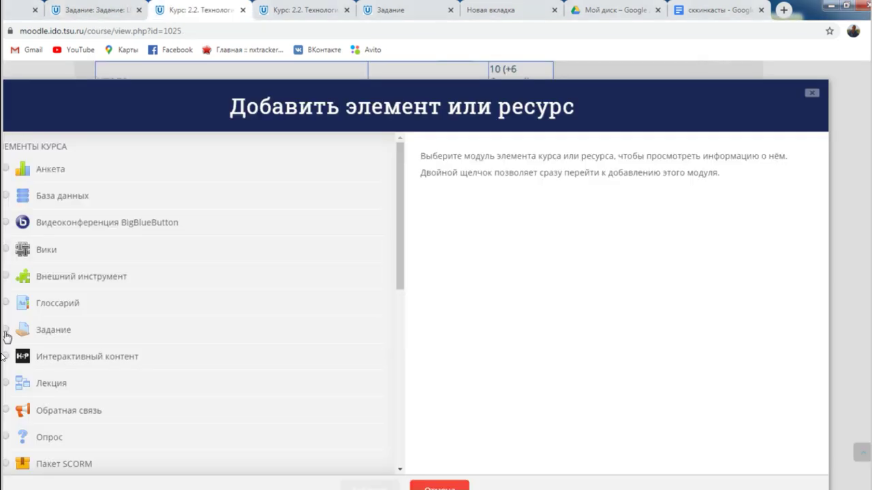
- Add a new Задание activity to the course and name it "тестовое"
{"action": "left_click", "coordinate": [7, 330]}
{"action": "left_click", "coordinate": [361, 487]}
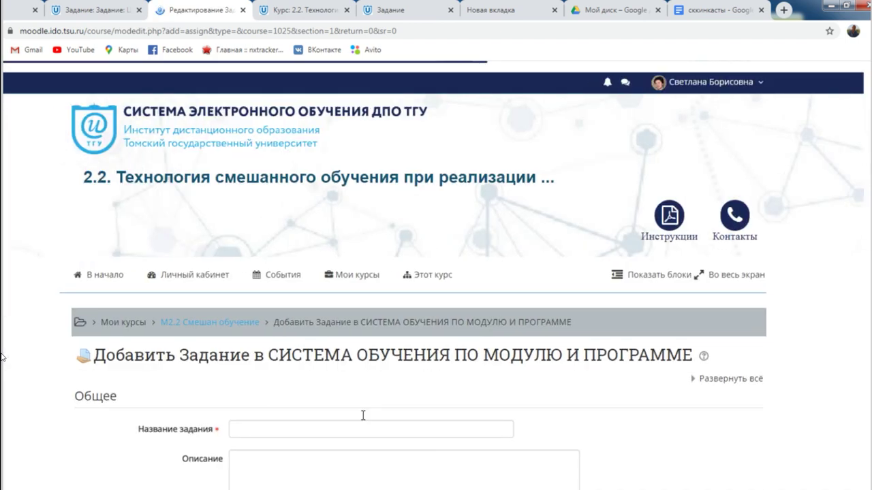
{"action": "left_click", "coordinate": [356, 428]}
{"action": "type", "text": "Те"}
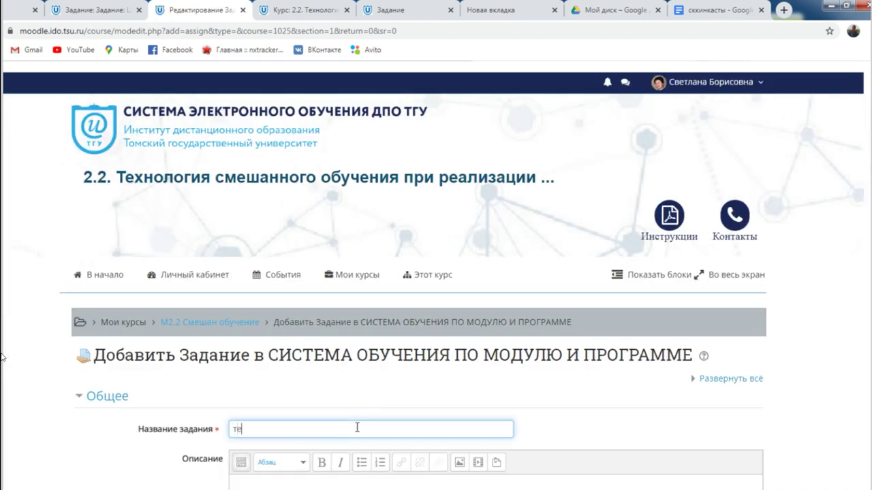
{"action": "type", "text": "стовое"}
- Set the assignment's grading method to Рубрика, then save and display the assignment
{"action": "scroll", "coordinate": [522, 347], "scroll_direction": "down", "scroll_amount": 1}
{"action": "scroll", "coordinate": [523, 347], "scroll_direction": "down", "scroll_amount": 15}
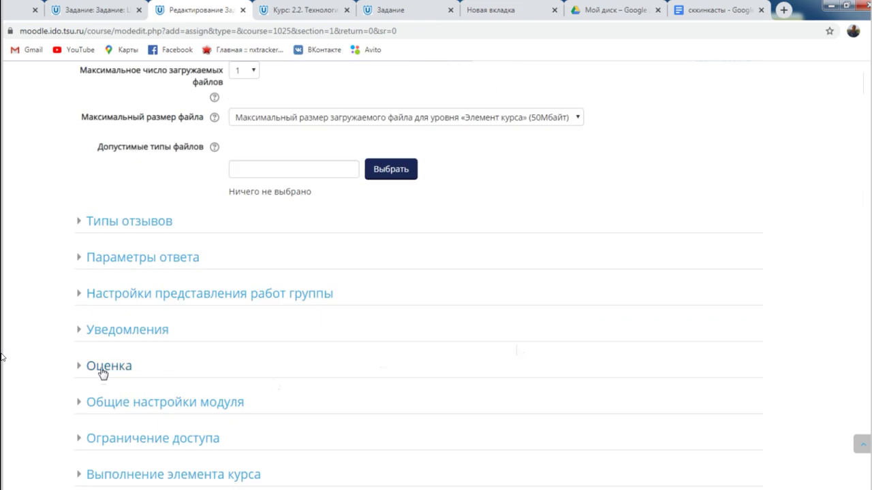
{"action": "left_click", "coordinate": [97, 365]}
{"action": "scroll", "coordinate": [500, 341], "scroll_direction": "down", "scroll_amount": 4}
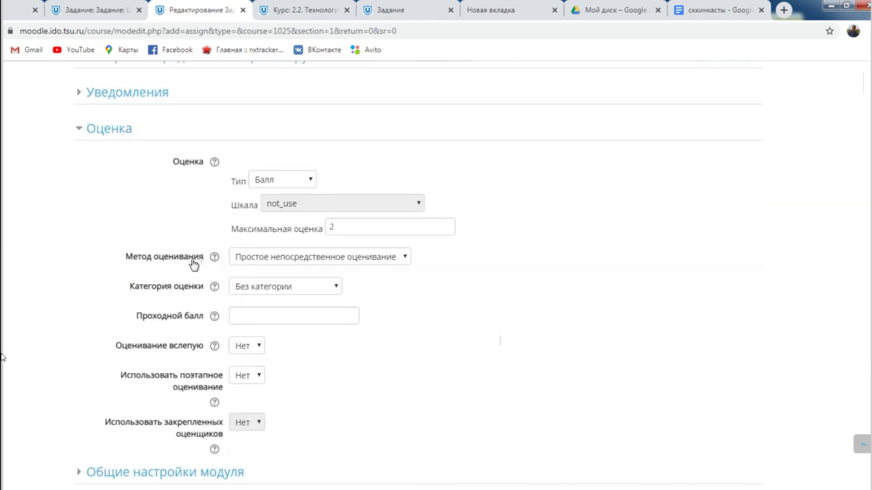
{"action": "left_click", "coordinate": [405, 263]}
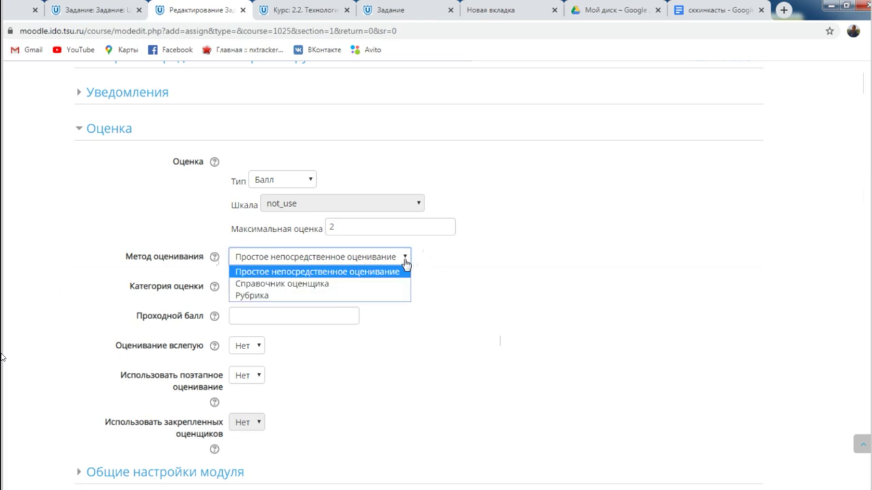
{"action": "left_click", "coordinate": [390, 297]}
{"action": "scroll", "coordinate": [391, 300], "scroll_direction": "down", "scroll_amount": 5}
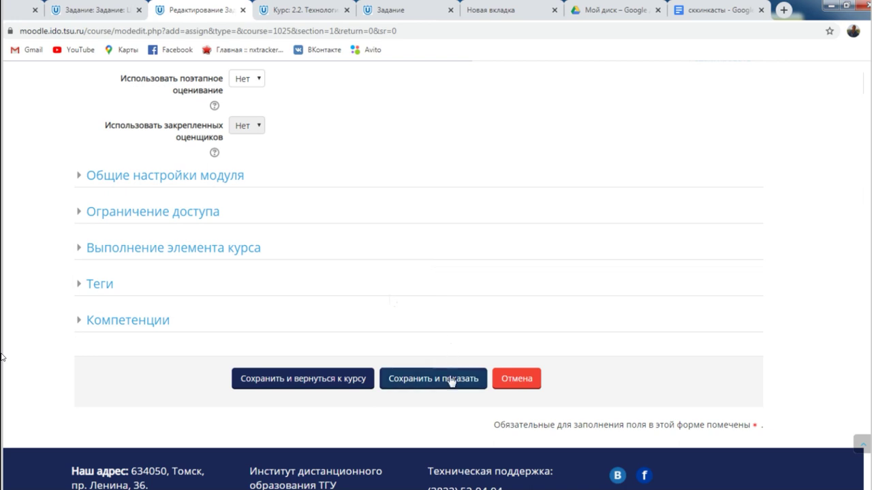
{"action": "left_click", "coordinate": [451, 382]}
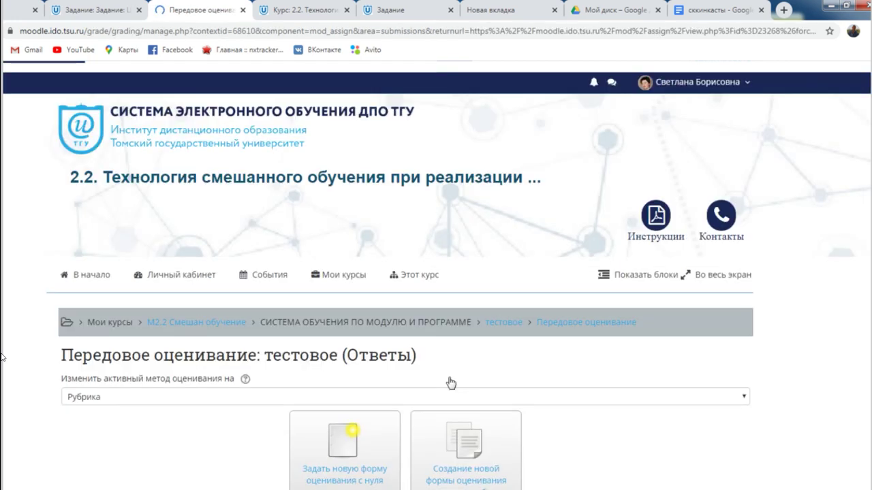
- Define a new grading form from scratch and enter "актуальность источников" as the rubric's first criterion
{"action": "scroll", "coordinate": [451, 383], "scroll_direction": "down", "scroll_amount": 2}
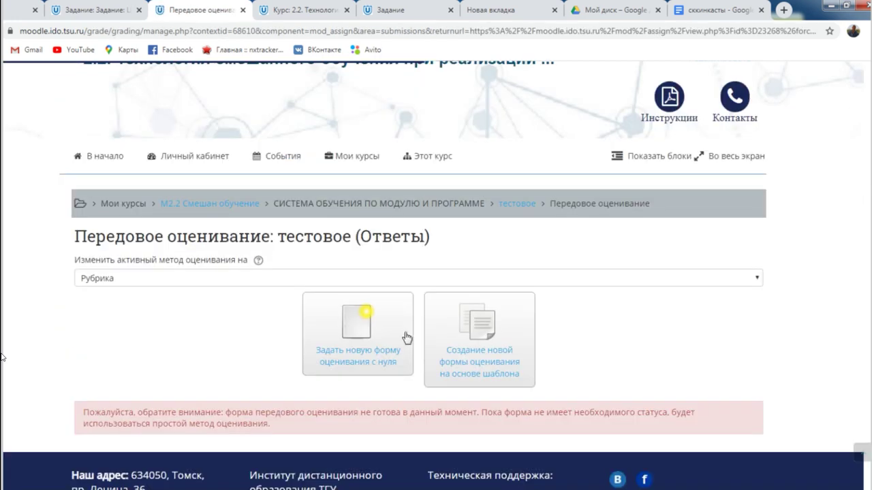
{"action": "left_click", "coordinate": [363, 333]}
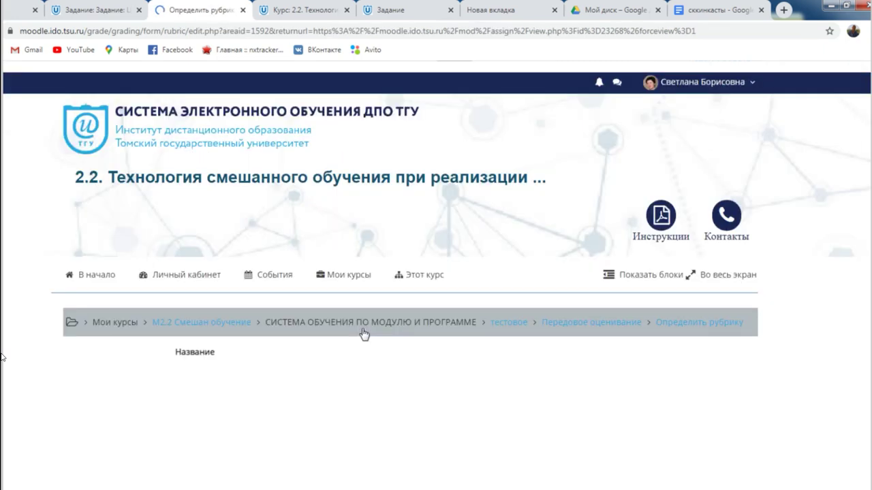
{"action": "scroll", "coordinate": [359, 344], "scroll_direction": "down", "scroll_amount": 5}
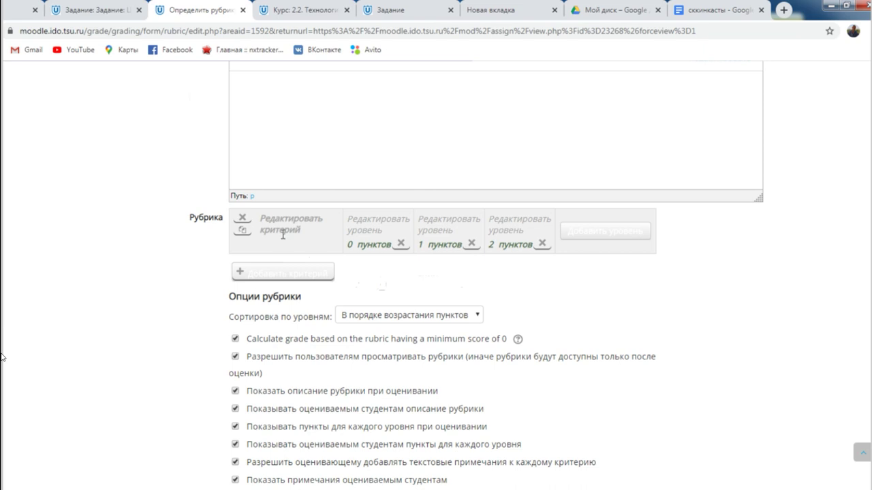
{"action": "left_click", "coordinate": [282, 223]}
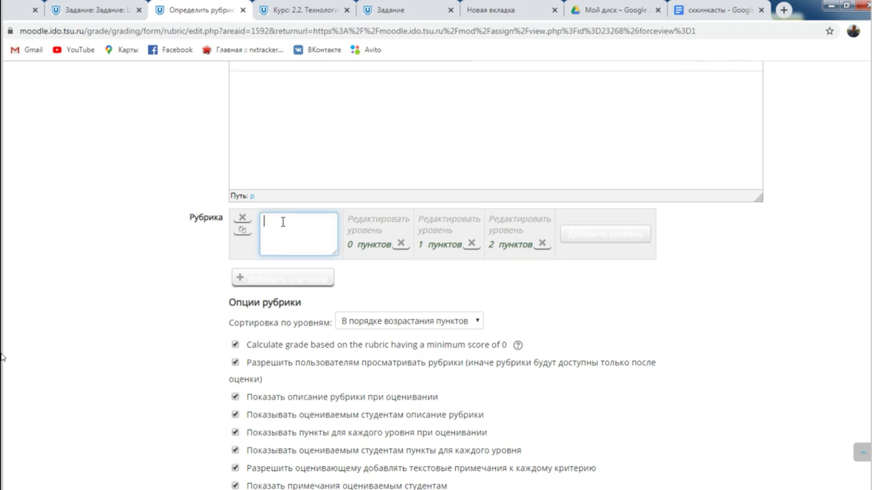
{"action": "type", "text": "актуальность источников"}
- Look through the level description fields for 0, 1 and 2 points of the first criterion
{"action": "left_click", "coordinate": [364, 228]}
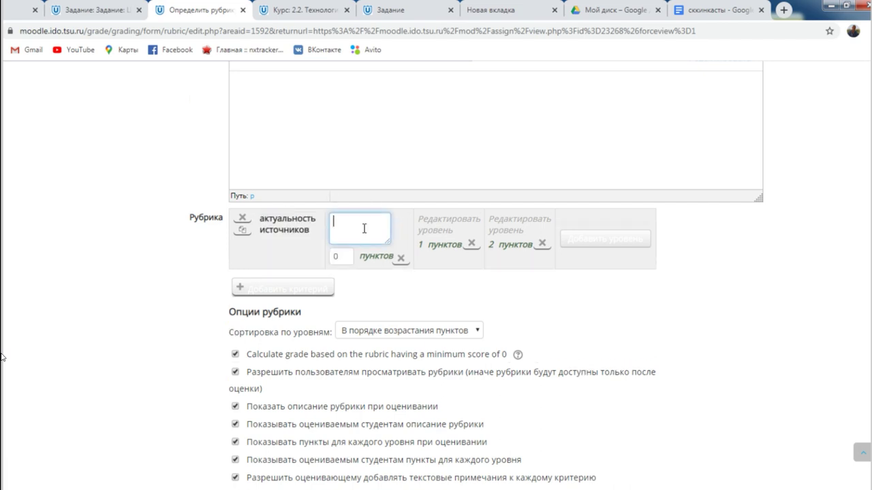
{"action": "left_click", "coordinate": [513, 219]}
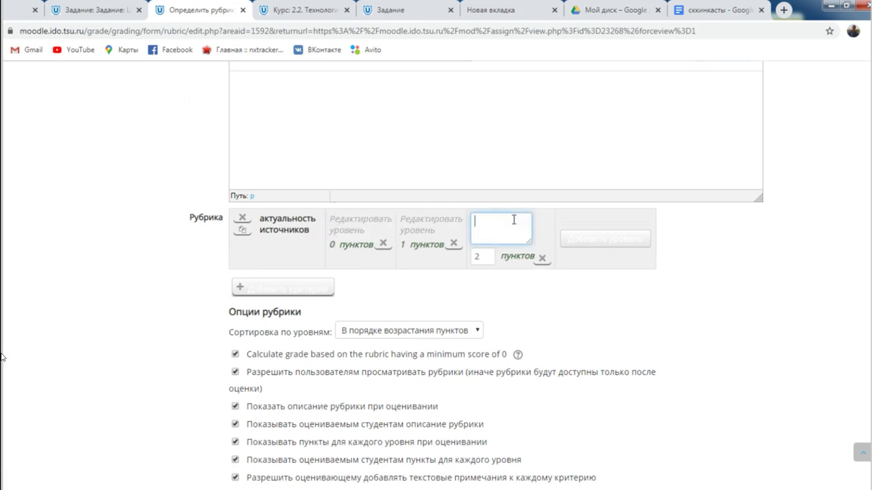
{"action": "left_click", "coordinate": [441, 231]}
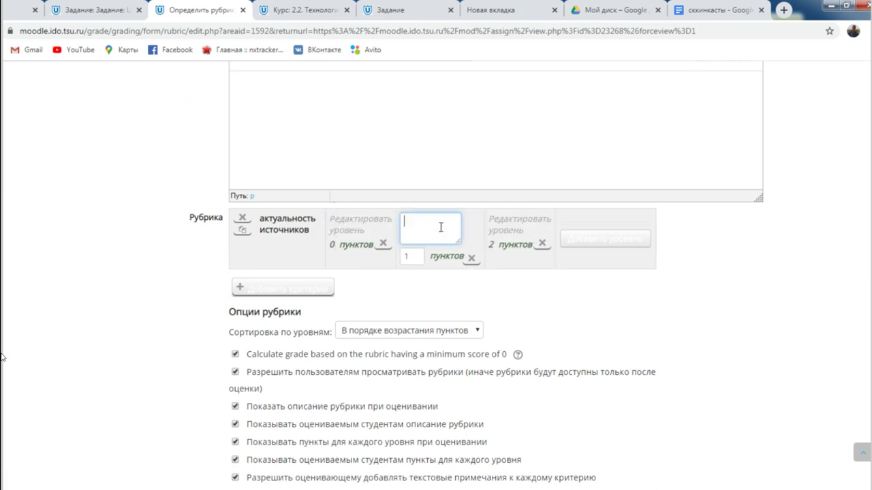
{"action": "left_click", "coordinate": [510, 226]}
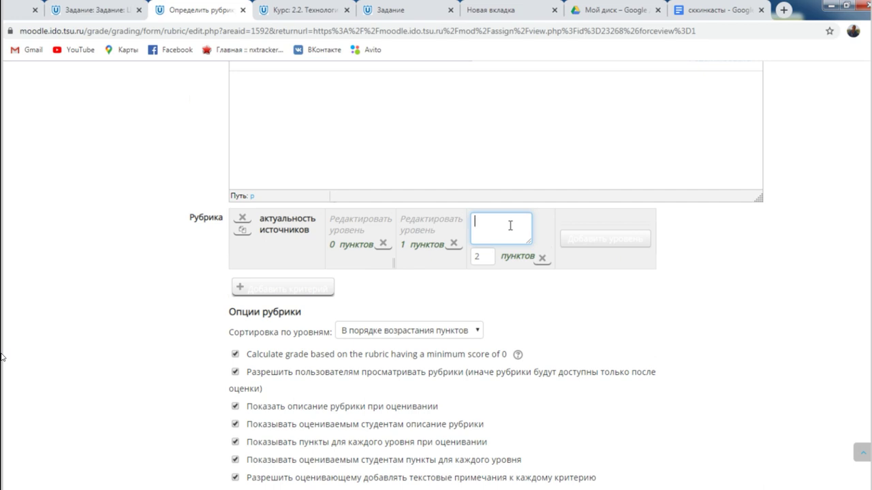
{"action": "left_click", "coordinate": [369, 220]}
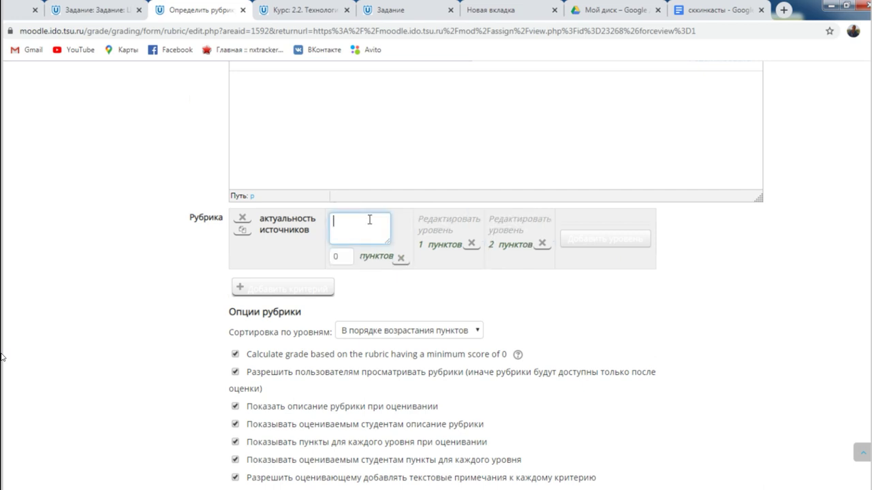
{"action": "left_click", "coordinate": [438, 220]}
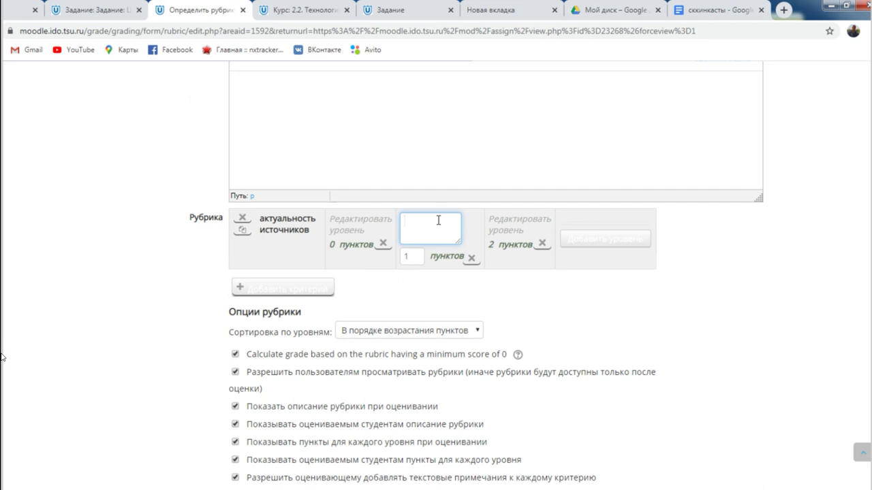
- Add four more blank criteria to the rubric below "актуальность источников"
{"action": "left_click", "coordinate": [253, 289]}
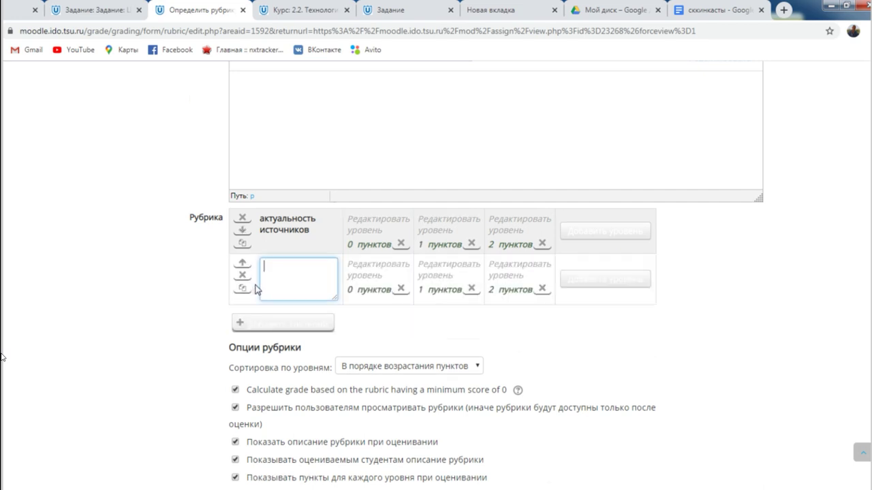
{"action": "left_click", "coordinate": [272, 330]}
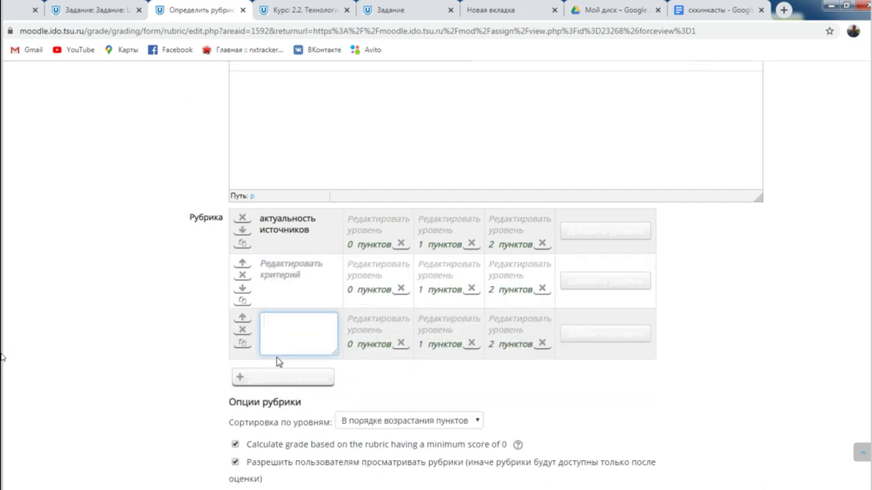
{"action": "left_click", "coordinate": [272, 379]}
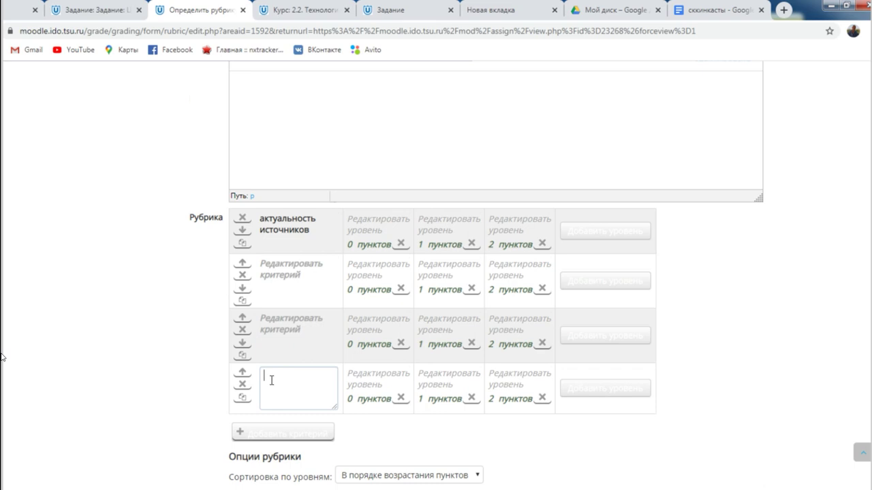
{"action": "left_click", "coordinate": [280, 438]}
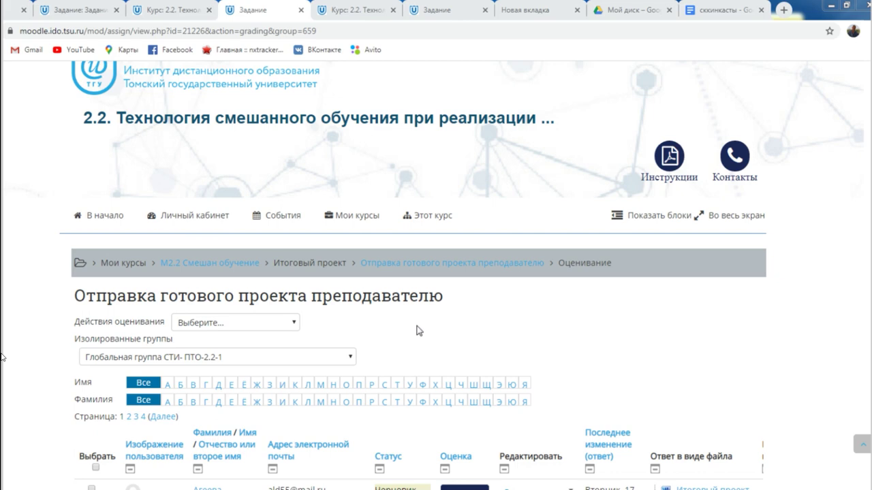
- Open the grading page for the final project submitted on 20 December 2019 at 01:00 in "Отправка готового проекта преподавателю"
{"action": "scroll", "coordinate": [519, 327], "scroll_direction": "down", "scroll_amount": 4}
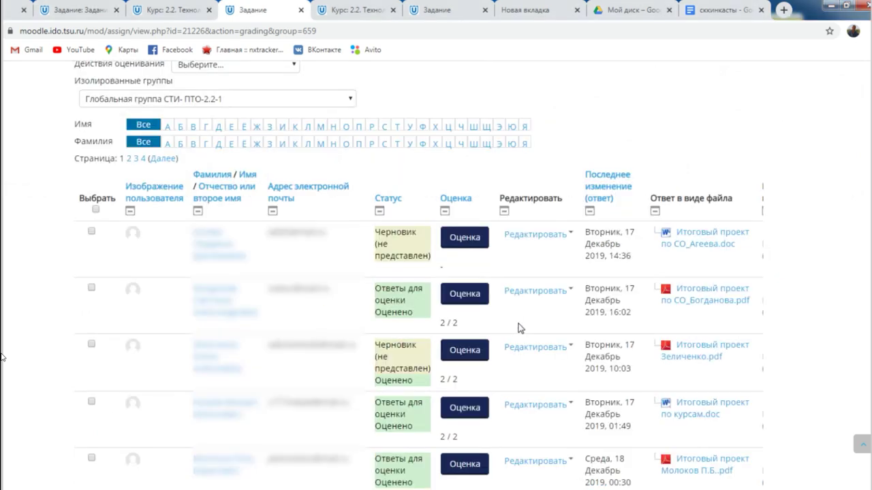
{"action": "scroll", "coordinate": [519, 329], "scroll_direction": "down", "scroll_amount": 1}
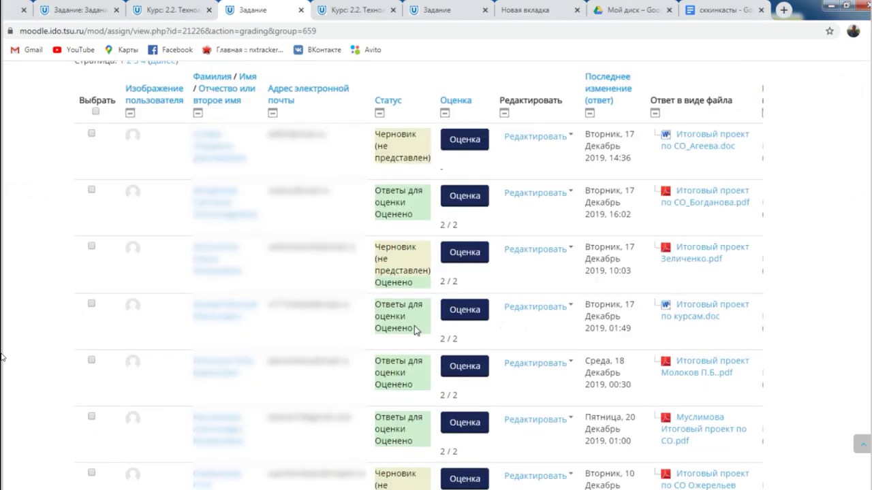
{"action": "scroll", "coordinate": [415, 327], "scroll_direction": "down", "scroll_amount": 3}
{"action": "scroll", "coordinate": [383, 302], "scroll_direction": "up", "scroll_amount": 2}
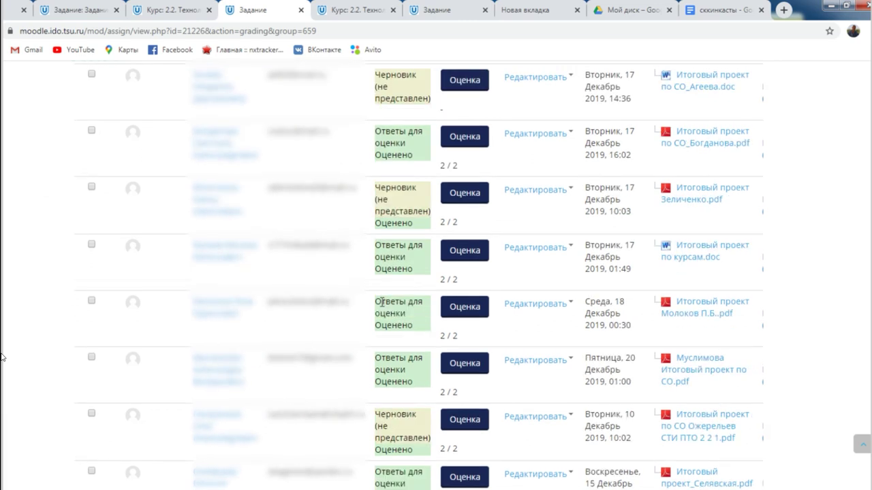
{"action": "scroll", "coordinate": [382, 302], "scroll_direction": "down", "scroll_amount": 2}
{"action": "scroll", "coordinate": [230, 311], "scroll_direction": "up", "scroll_amount": 2}
{"action": "left_click", "coordinate": [470, 364]}
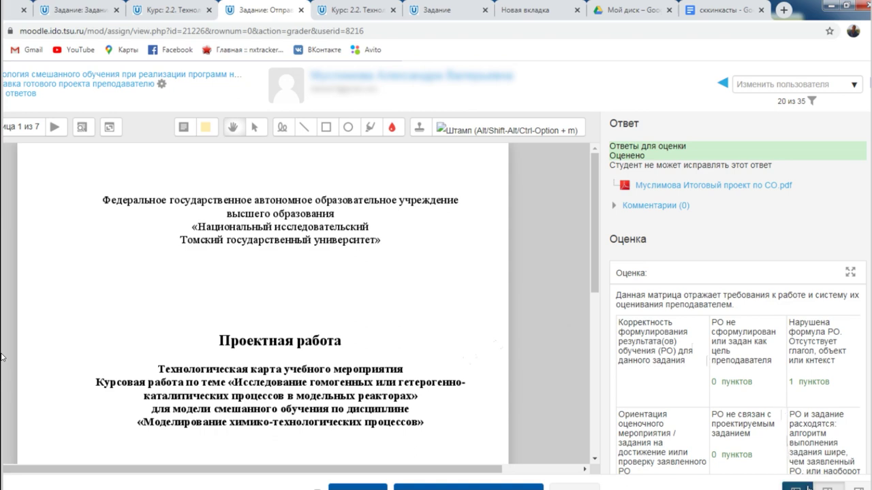
- Expand the grading rubric and review the selected levels for each criterion, then the teacher's comment on "Доступность (понятность) инструкции"
{"action": "left_click", "coordinate": [850, 272]}
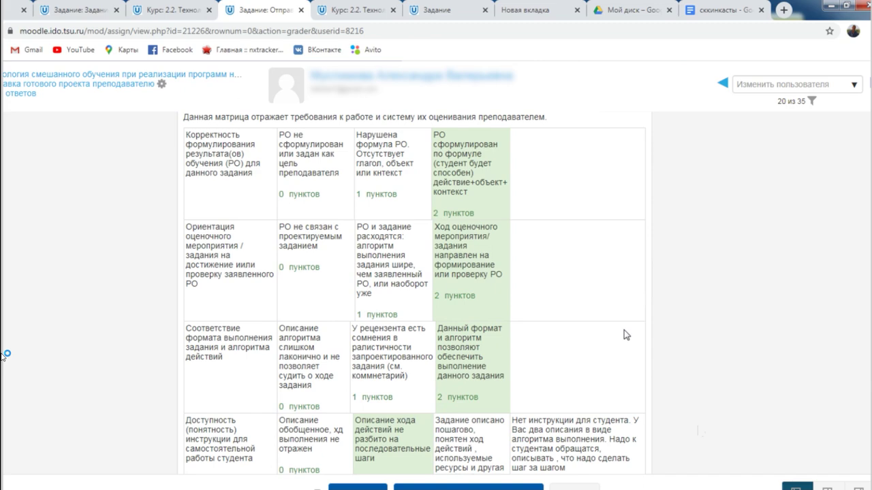
{"action": "scroll", "coordinate": [259, 211], "scroll_direction": "down", "scroll_amount": 2}
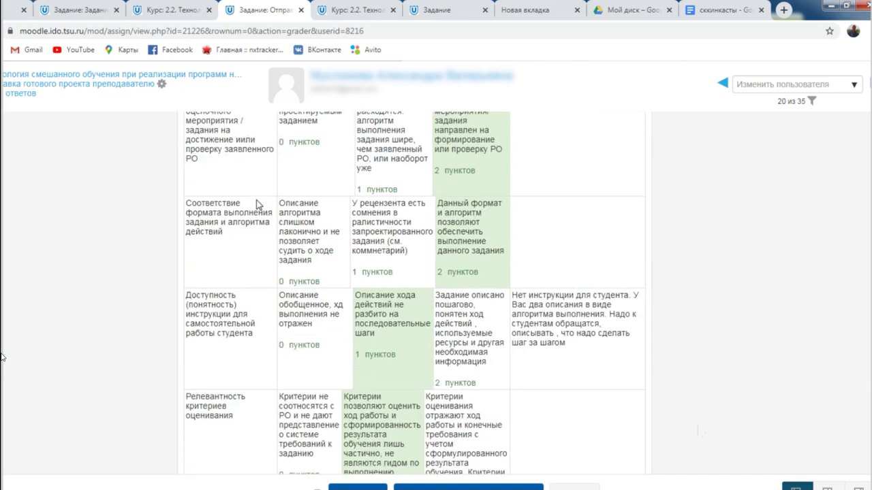
{"action": "scroll", "coordinate": [257, 204], "scroll_direction": "down", "scroll_amount": 2}
{"action": "scroll", "coordinate": [257, 205], "scroll_direction": "up", "scroll_amount": 4}
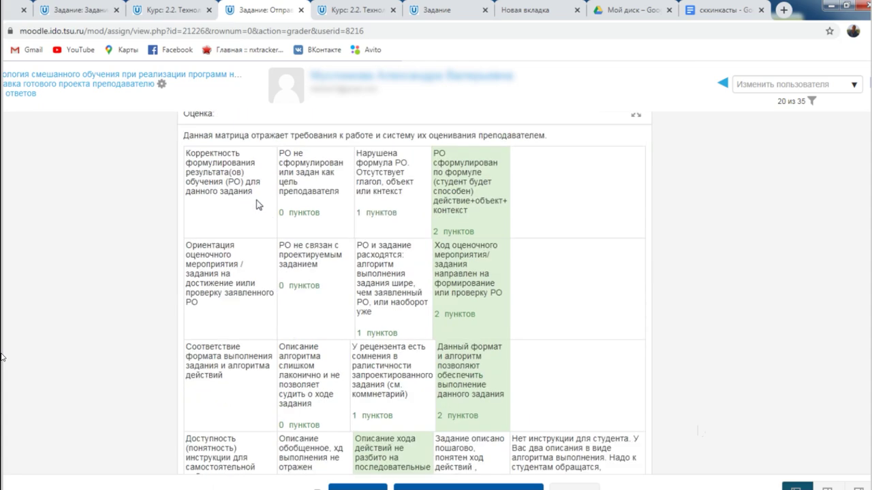
{"action": "scroll", "coordinate": [257, 204], "scroll_direction": "up", "scroll_amount": 1}
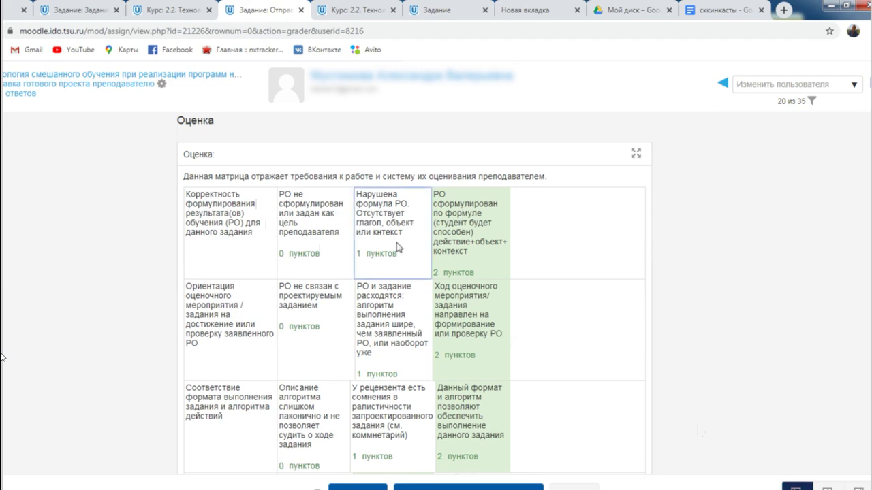
{"action": "scroll", "coordinate": [461, 351], "scroll_direction": "down", "scroll_amount": 3}
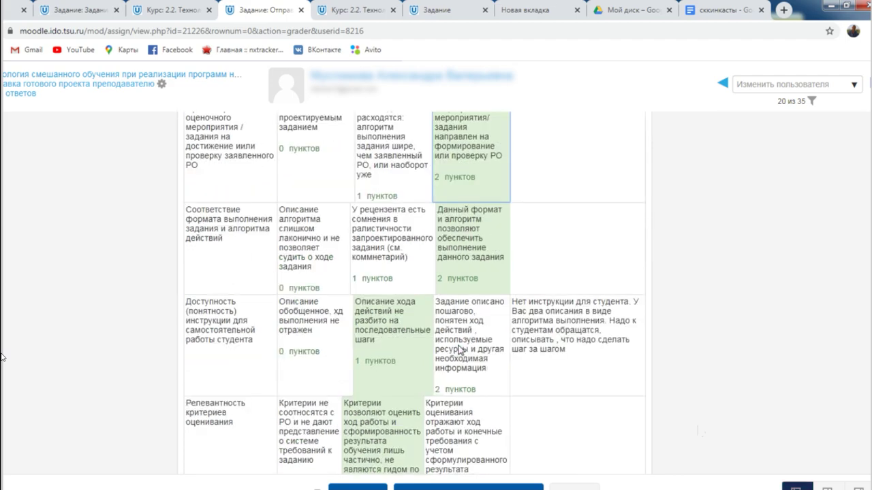
{"action": "scroll", "coordinate": [381, 403], "scroll_direction": "down", "scroll_amount": 3}
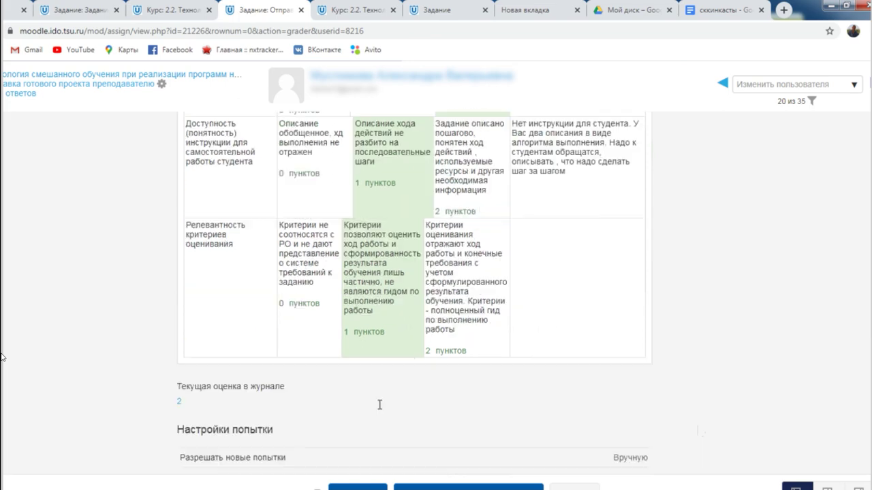
{"action": "scroll", "coordinate": [381, 402], "scroll_direction": "up", "scroll_amount": 2}
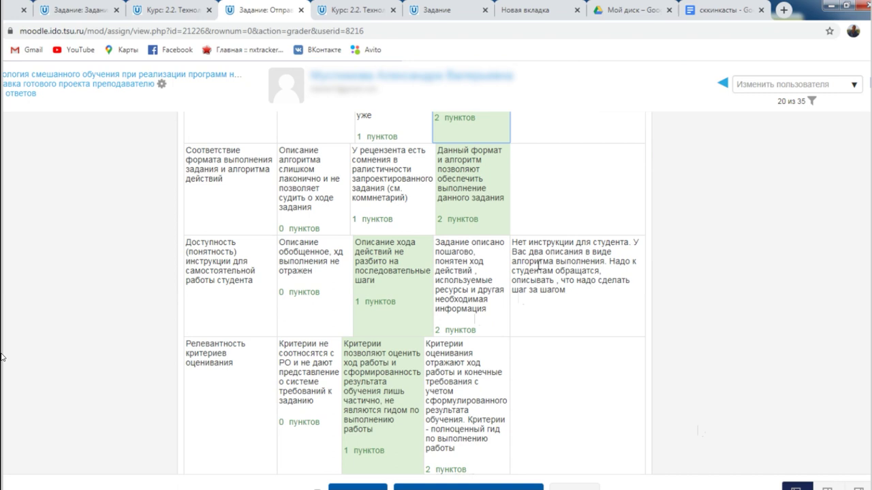
{"action": "left_click", "coordinate": [534, 253]}
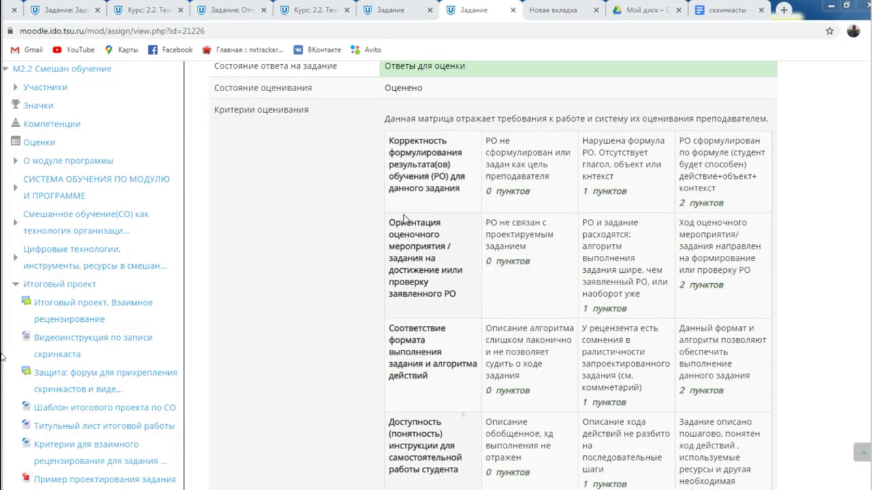
- Review the student's view of the assignment, from the grading criteria to the marked levels and comment under "Отзыв"
{"action": "scroll", "coordinate": [543, 218], "scroll_direction": "down", "scroll_amount": 6}
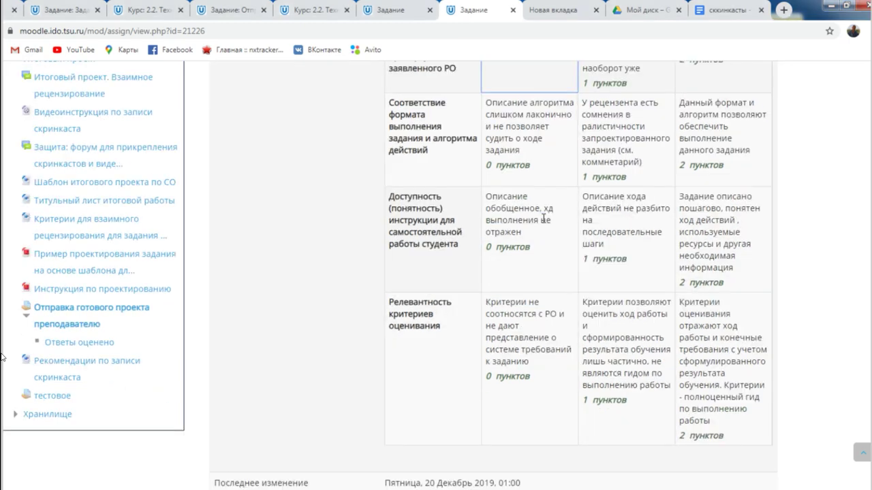
{"action": "scroll", "coordinate": [545, 221], "scroll_direction": "down", "scroll_amount": 5}
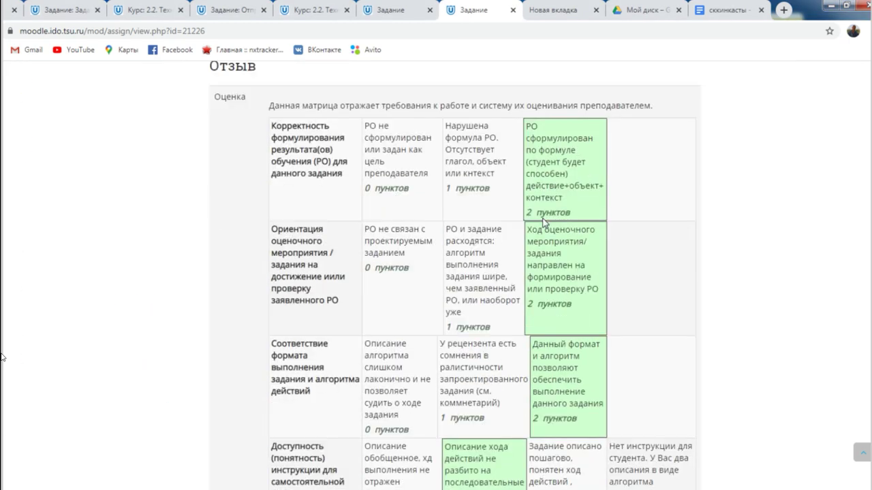
{"action": "scroll", "coordinate": [562, 197], "scroll_direction": "down", "scroll_amount": 1}
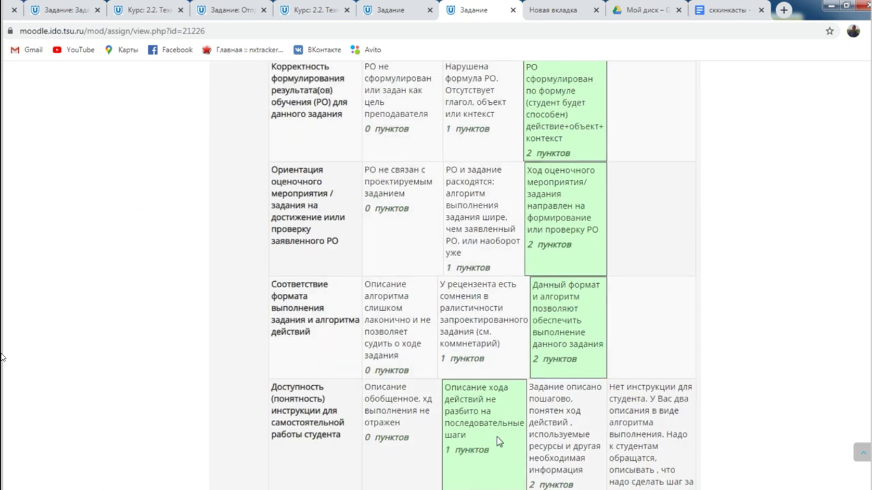
{"action": "scroll", "coordinate": [496, 437], "scroll_direction": "down", "scroll_amount": 2}
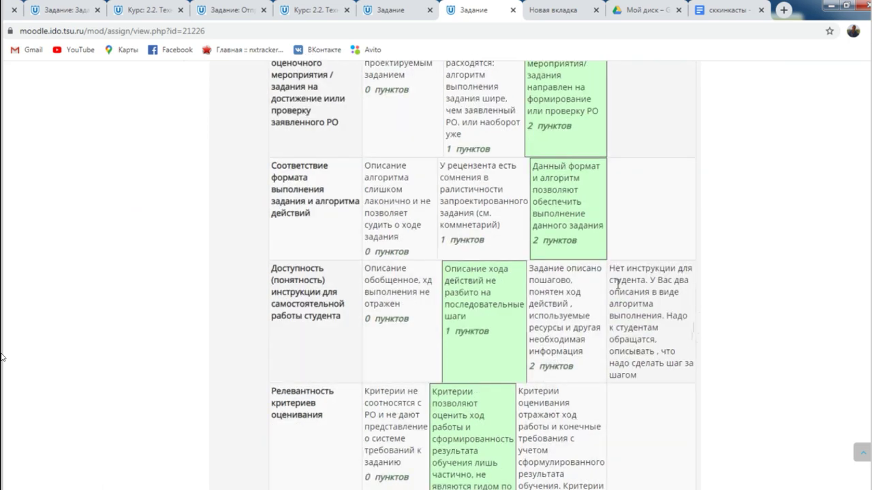